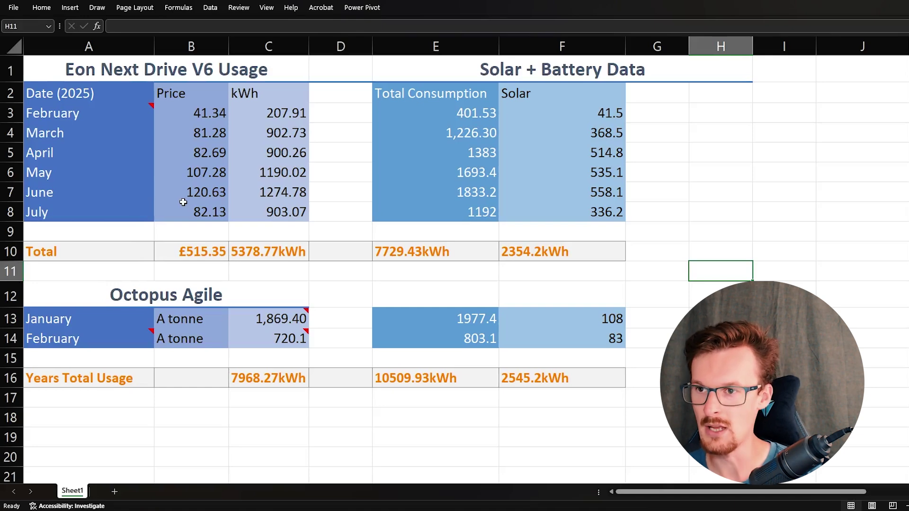
click(197, 120)
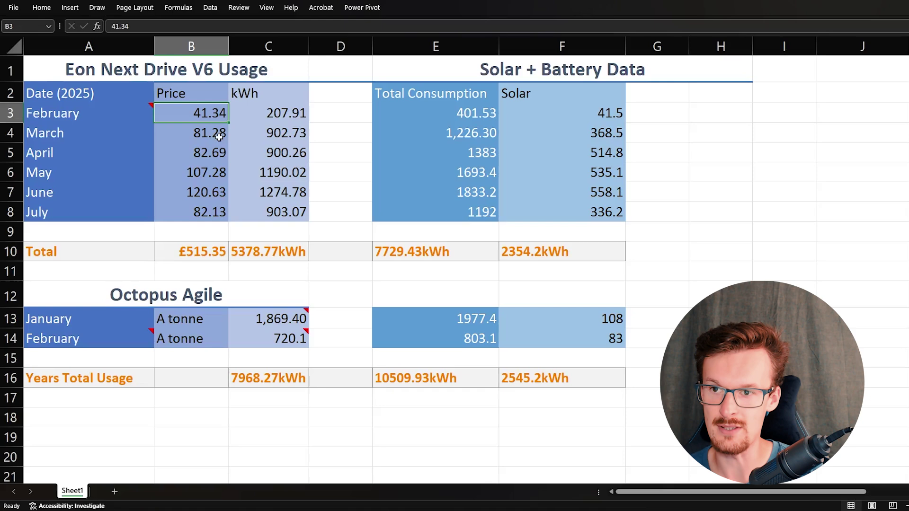
click(287, 114)
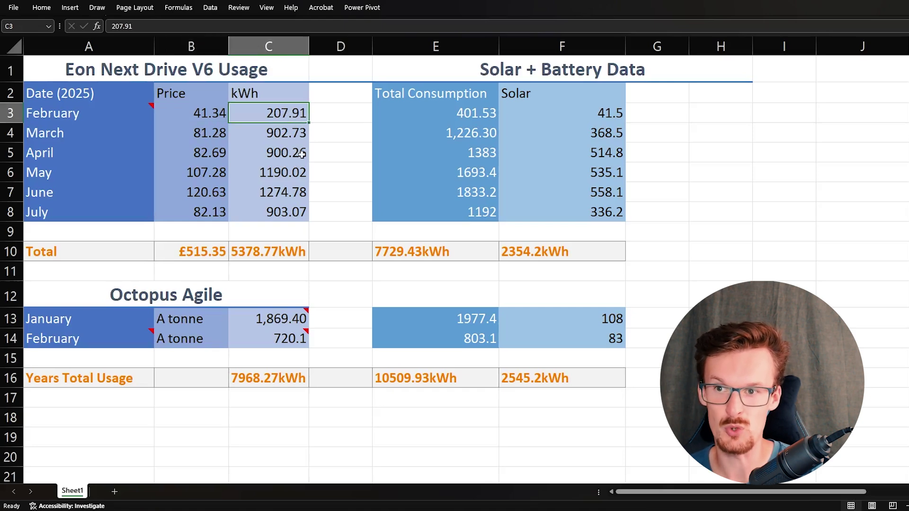
drag(279, 137, 281, 136)
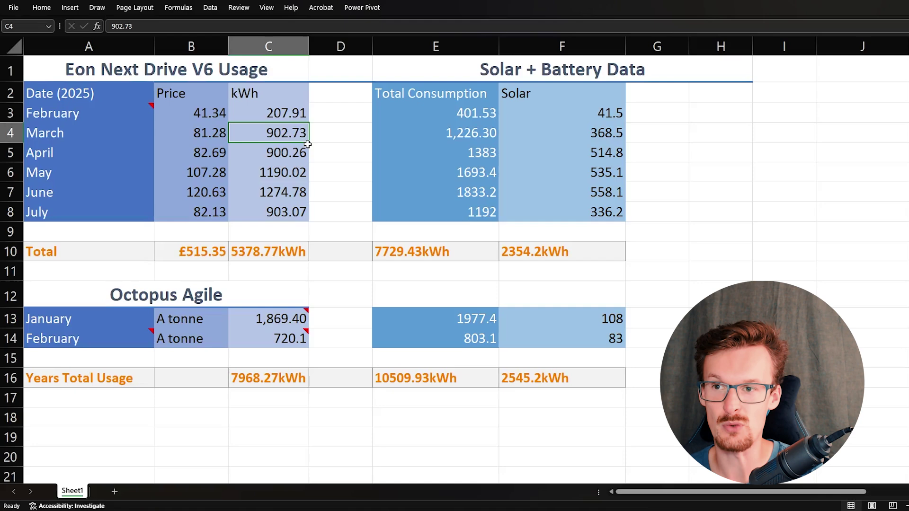
click(287, 110)
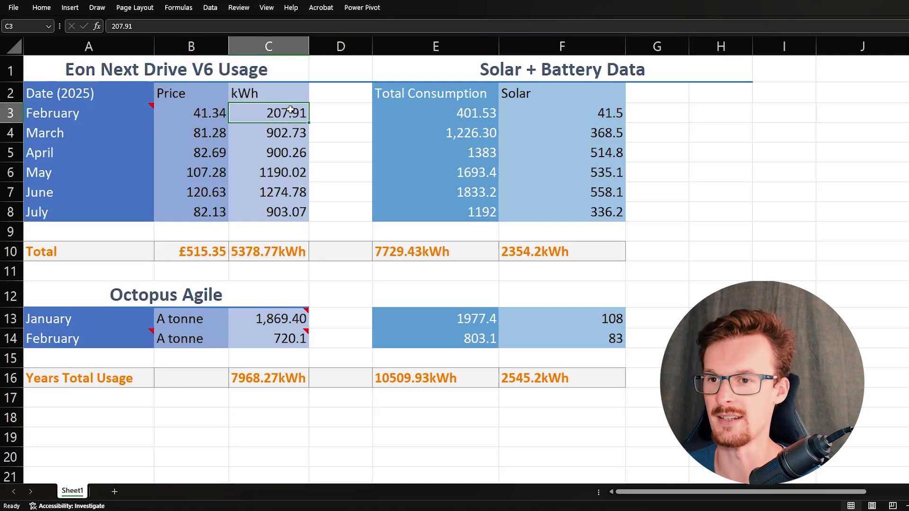
click(296, 133)
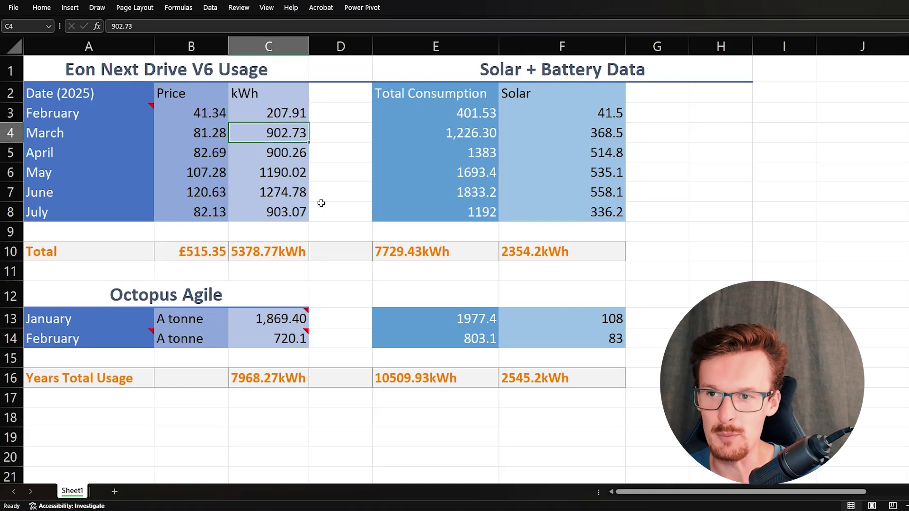
click(287, 158)
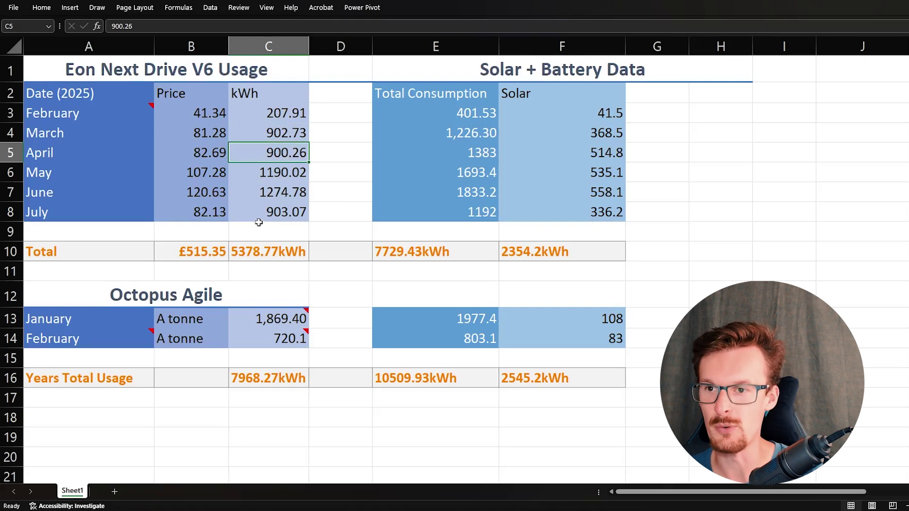
click(282, 173)
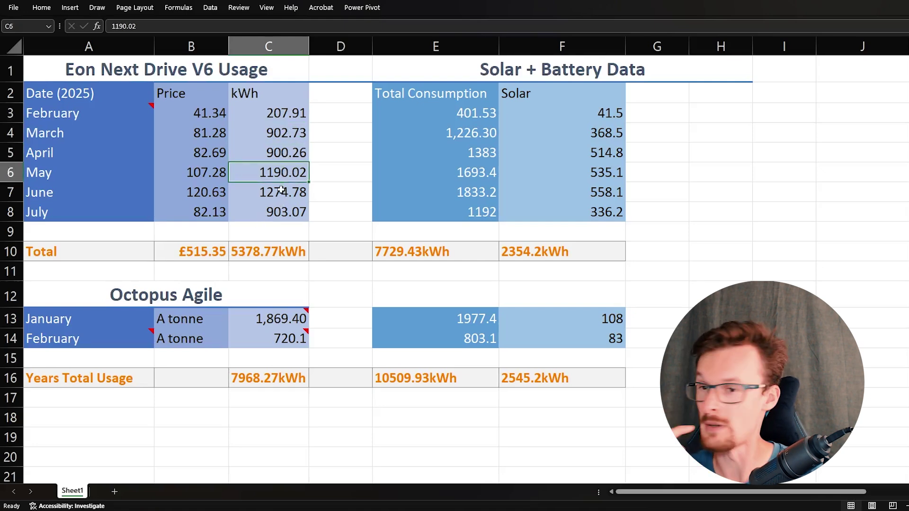
click(282, 188)
click(277, 216)
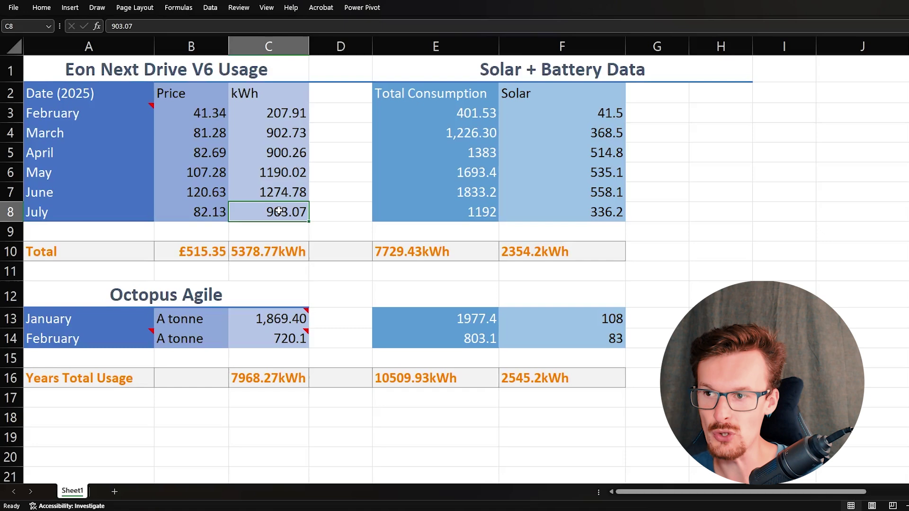
click(191, 256)
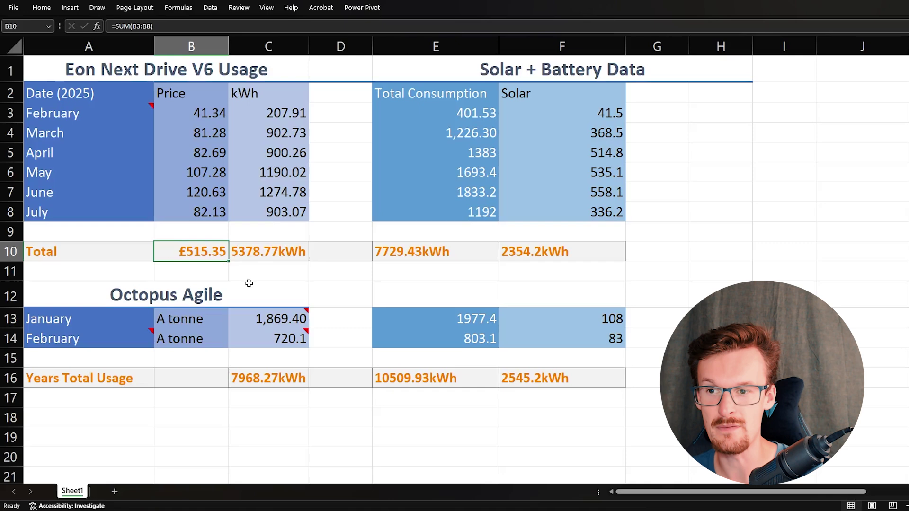
click(250, 252)
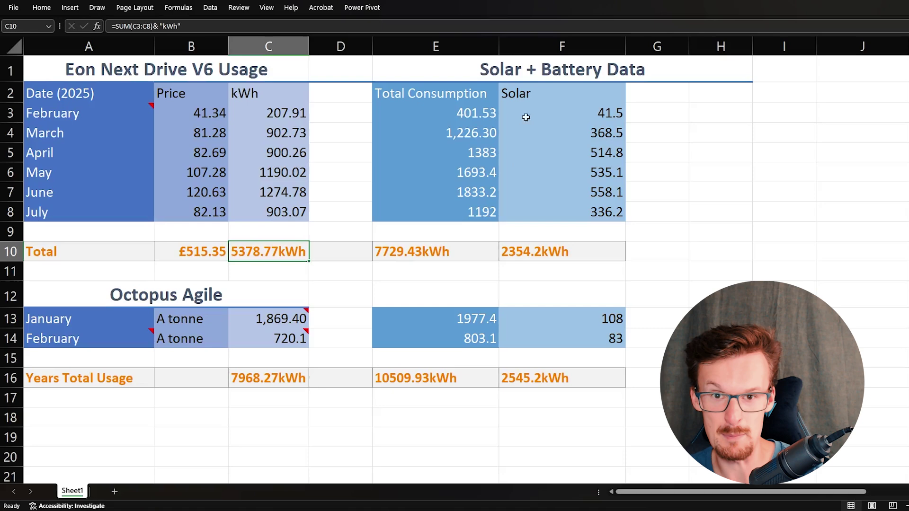
click(595, 156)
click(598, 173)
click(598, 192)
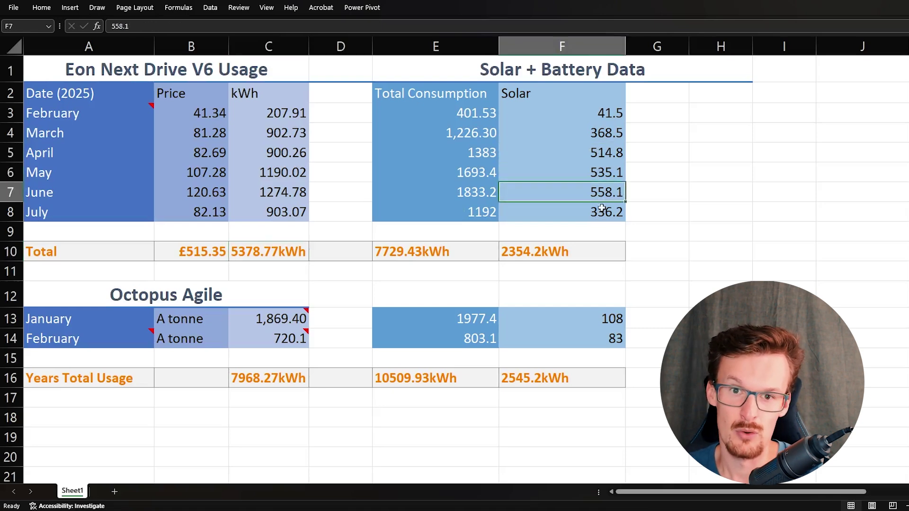
click(600, 213)
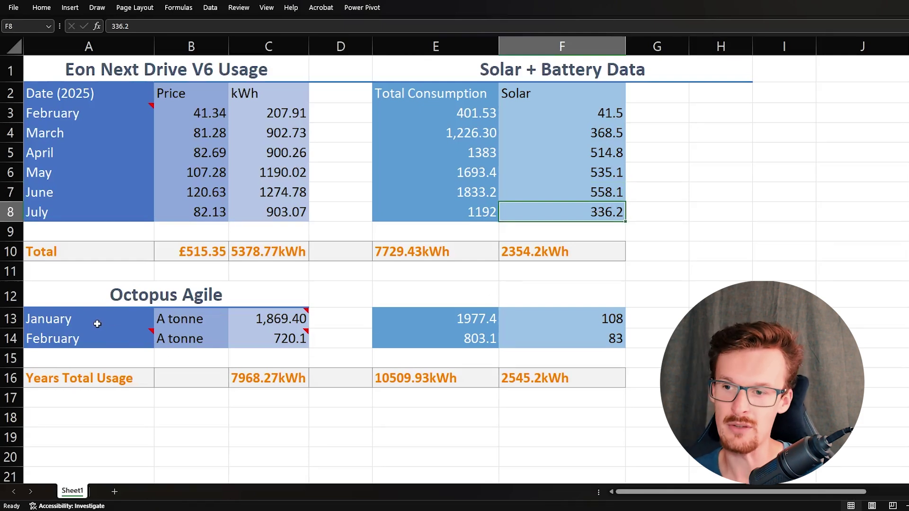
click(270, 321)
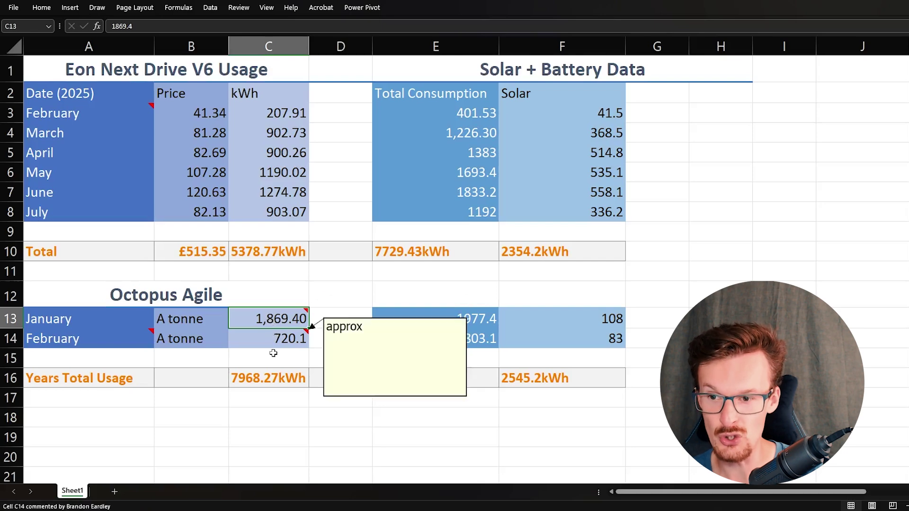
mouse_move(278, 316)
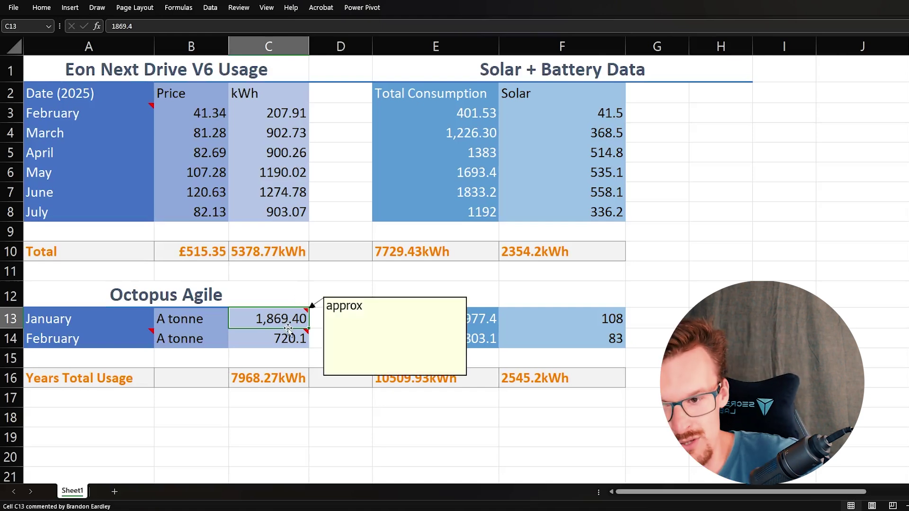
click(282, 339)
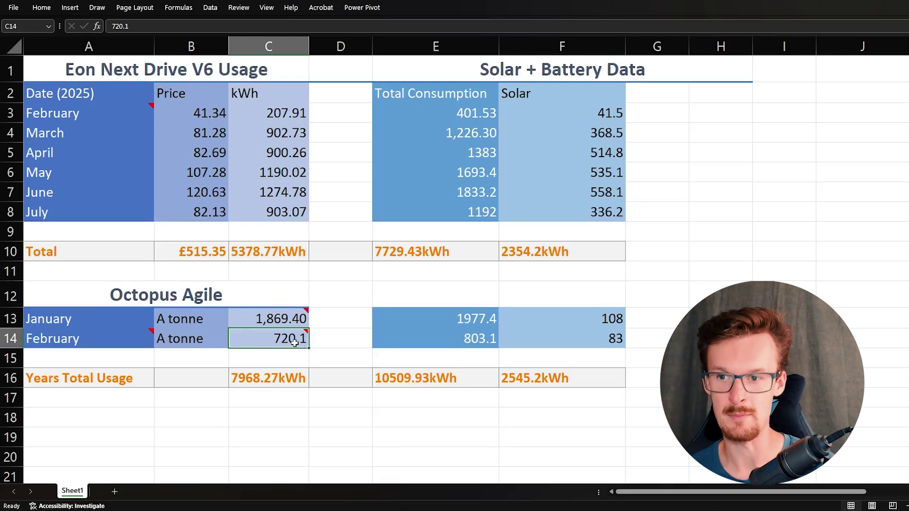
click(270, 113)
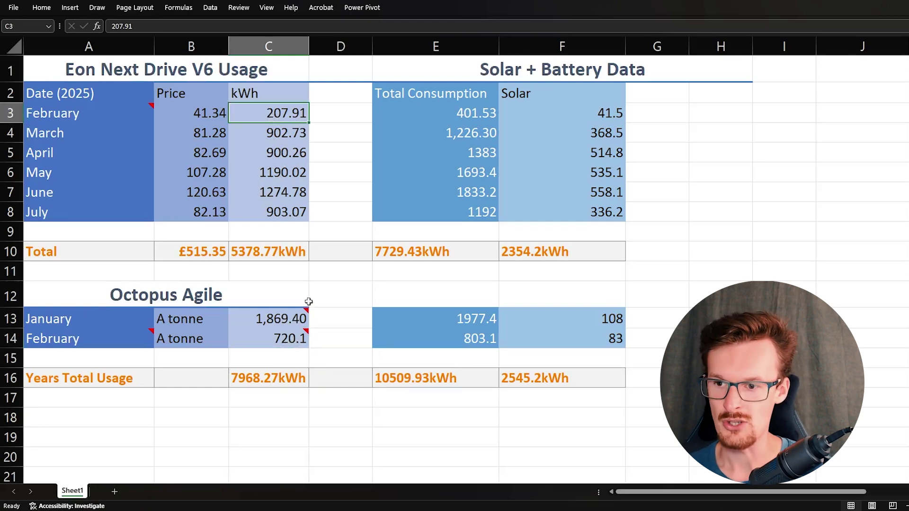
click(263, 385)
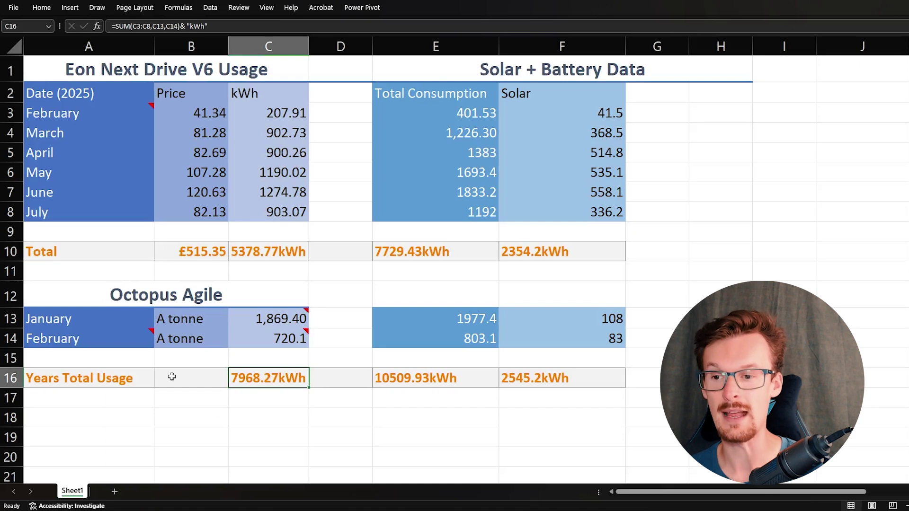
key(Right)
key(Right)
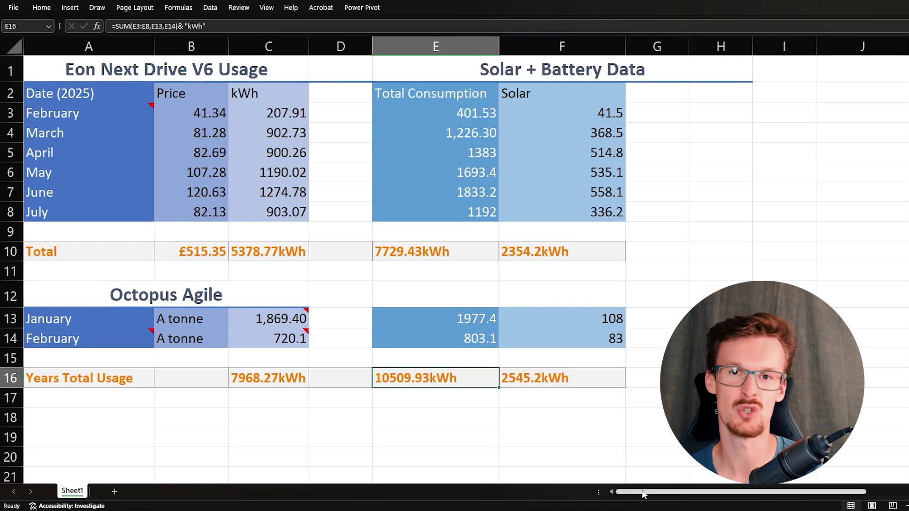
drag(642, 494, 772, 477)
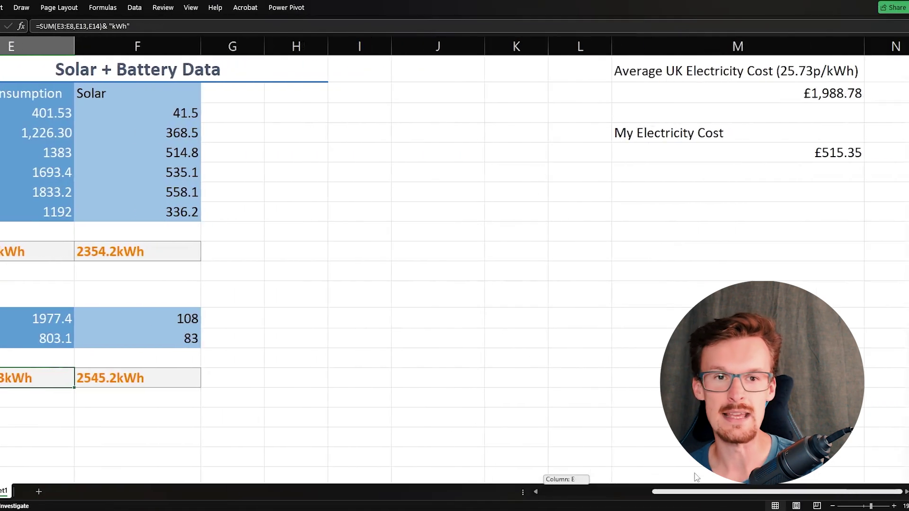
click(713, 68)
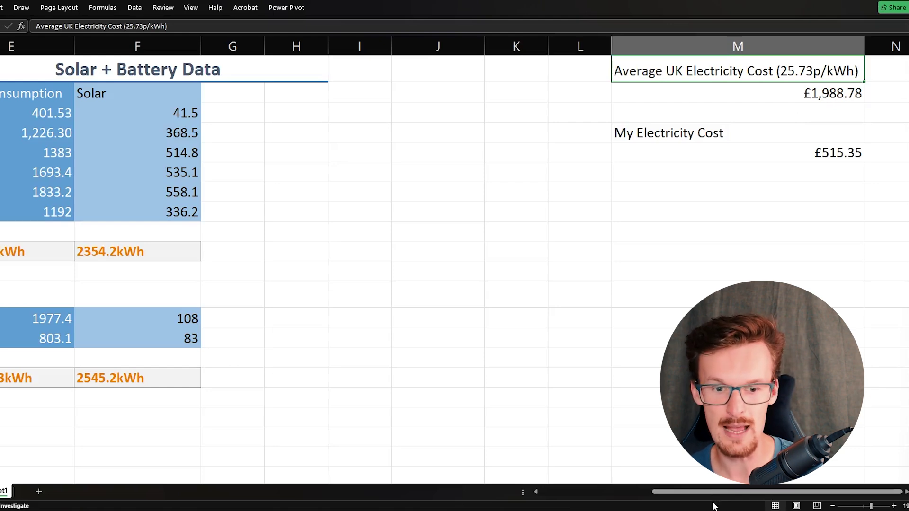
drag(714, 493, 602, 492)
click(179, 377)
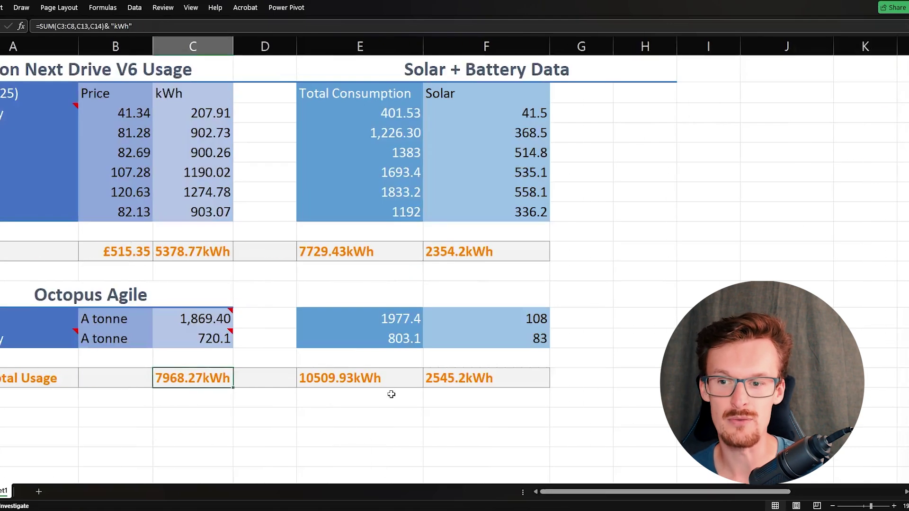
drag(589, 494, 702, 493)
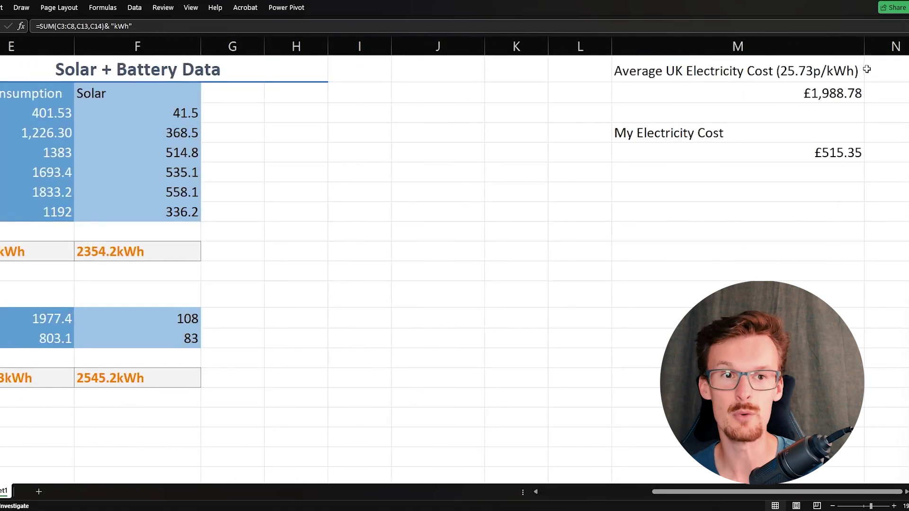
click(832, 94)
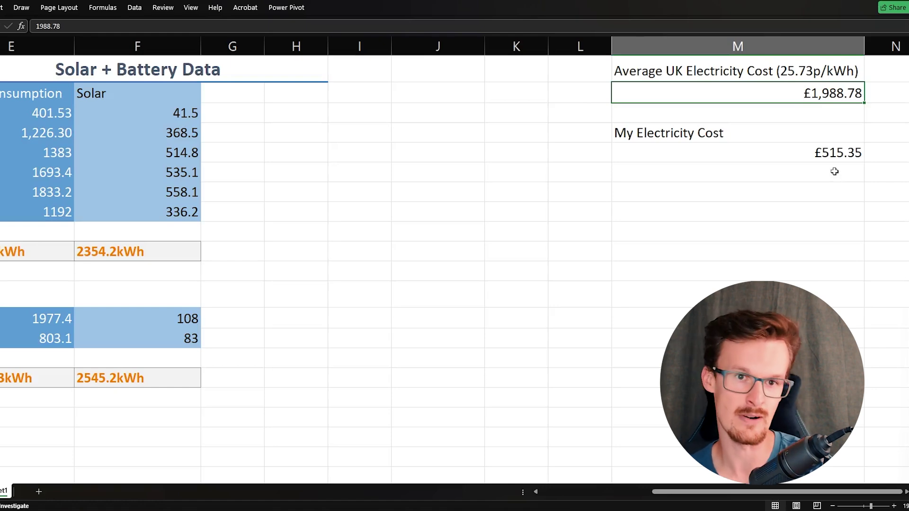
click(760, 192)
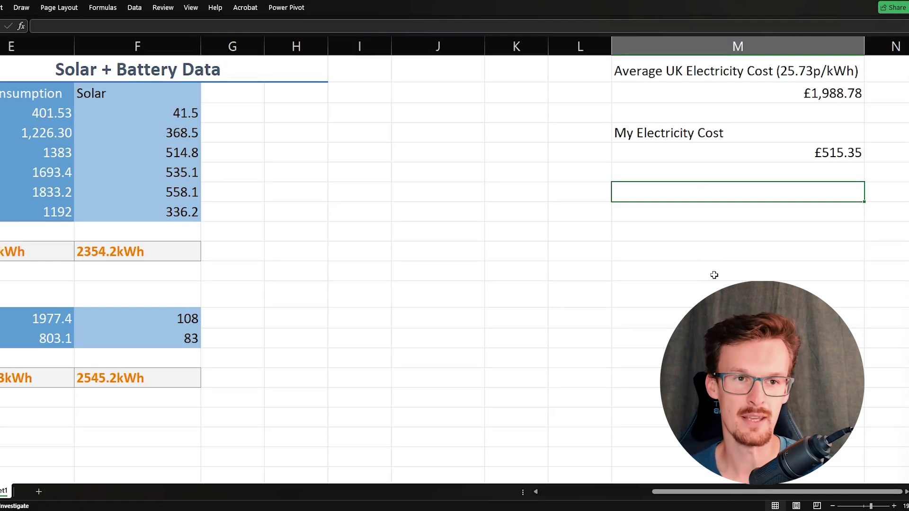
drag(701, 492, 638, 496)
click(132, 253)
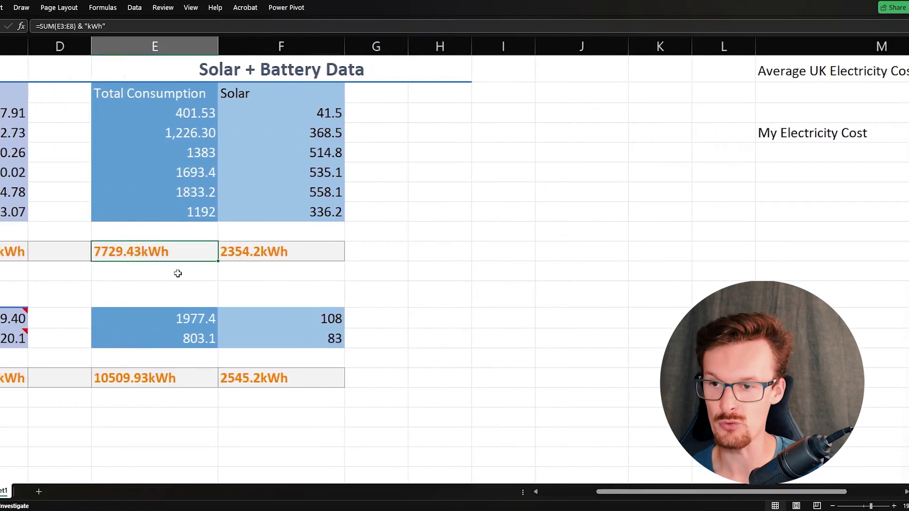
drag(681, 492, 739, 494)
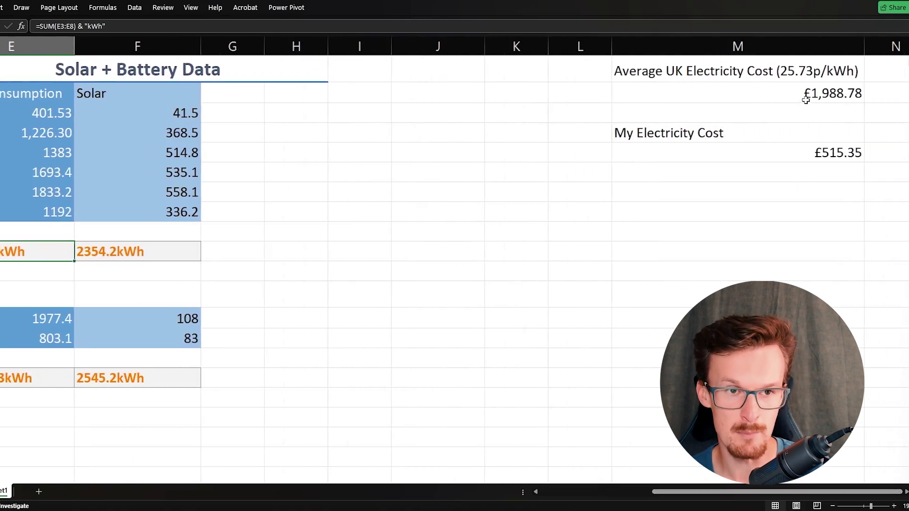